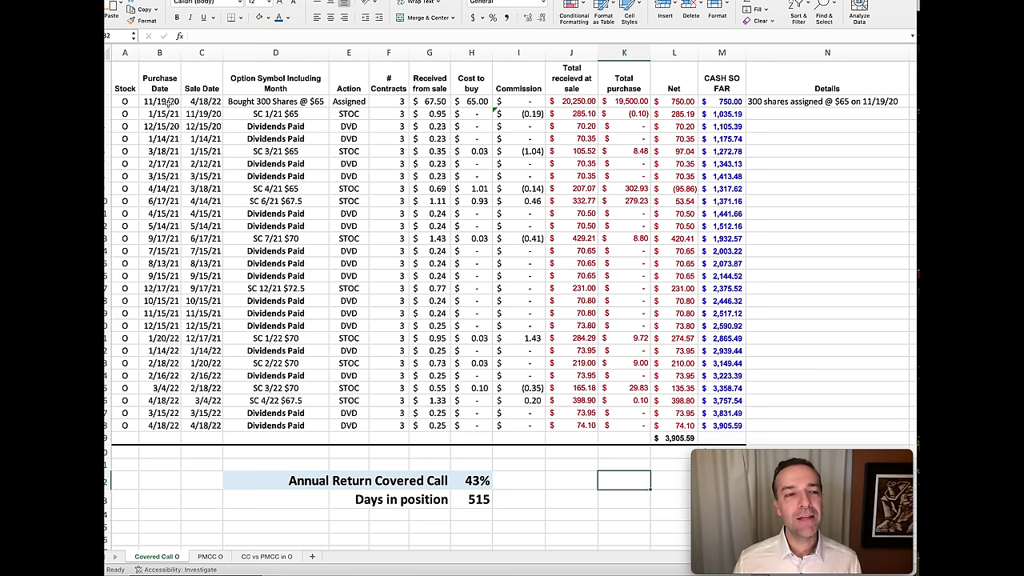
# Check the 300-share position's sale date and days held, plus the SC 1/21 $65 call's sale date, purchase date and cost to buy.
pyautogui.click(197, 102)
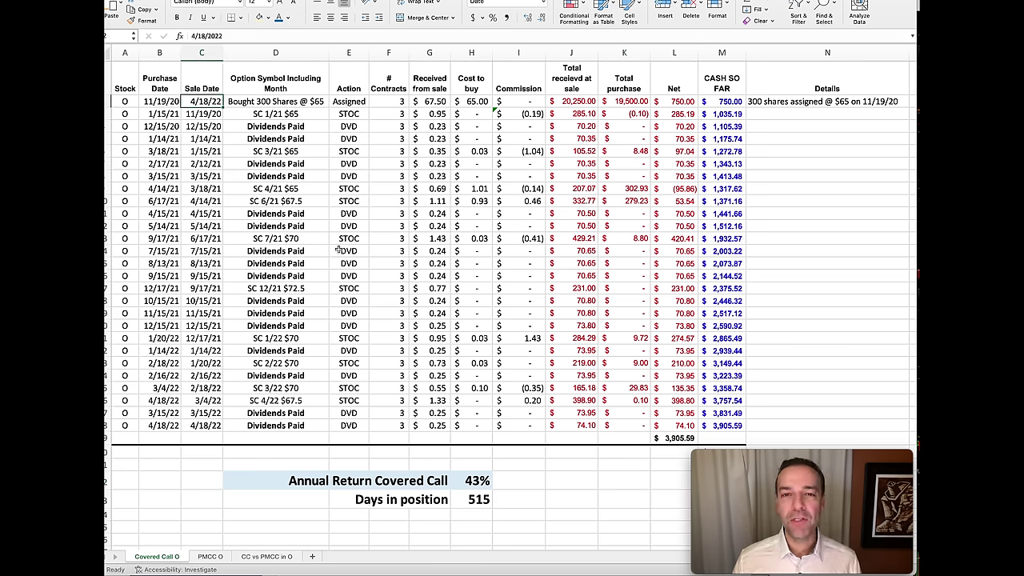
pyautogui.click(478, 500)
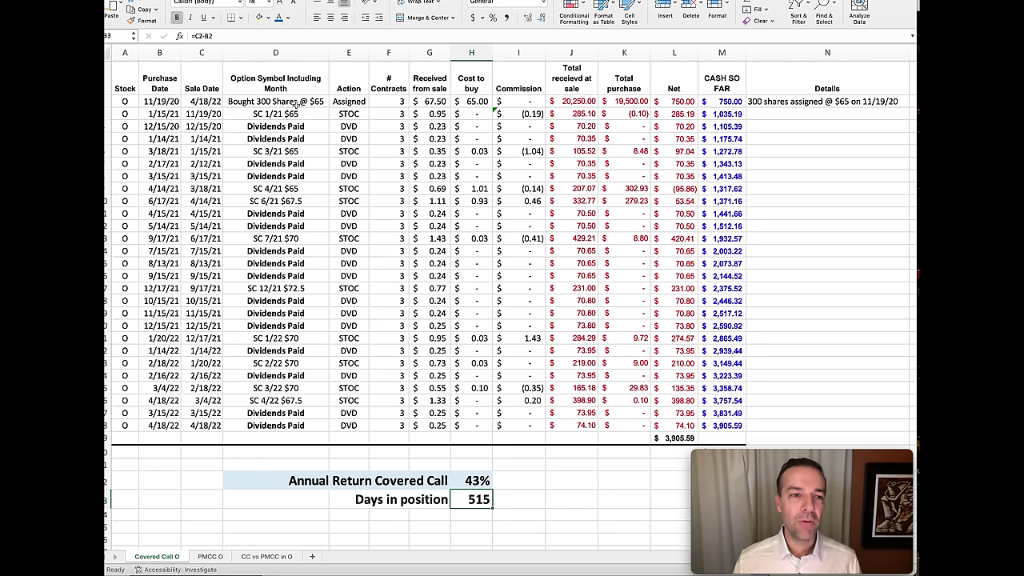
pyautogui.click(199, 114)
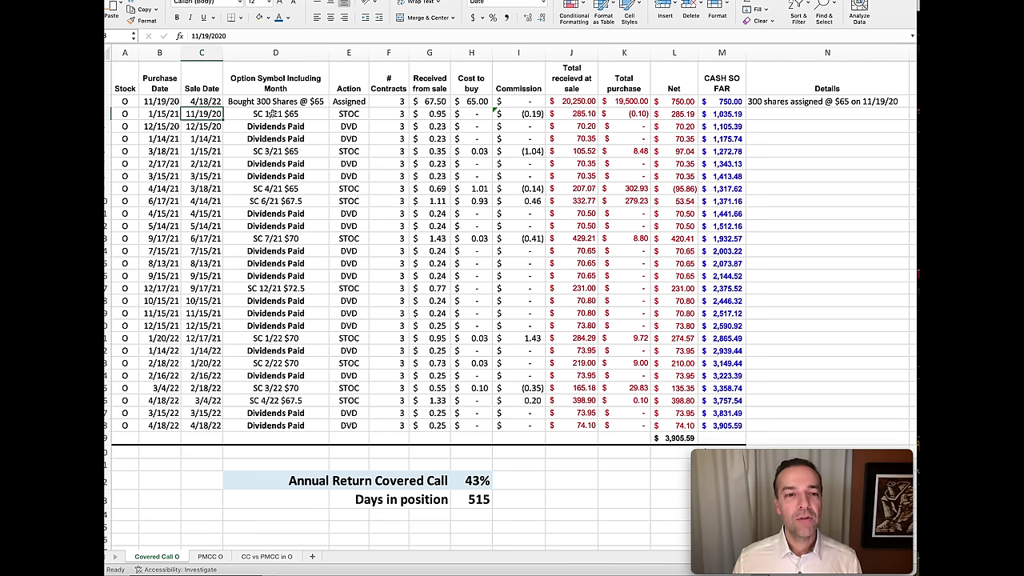
pyautogui.click(164, 114)
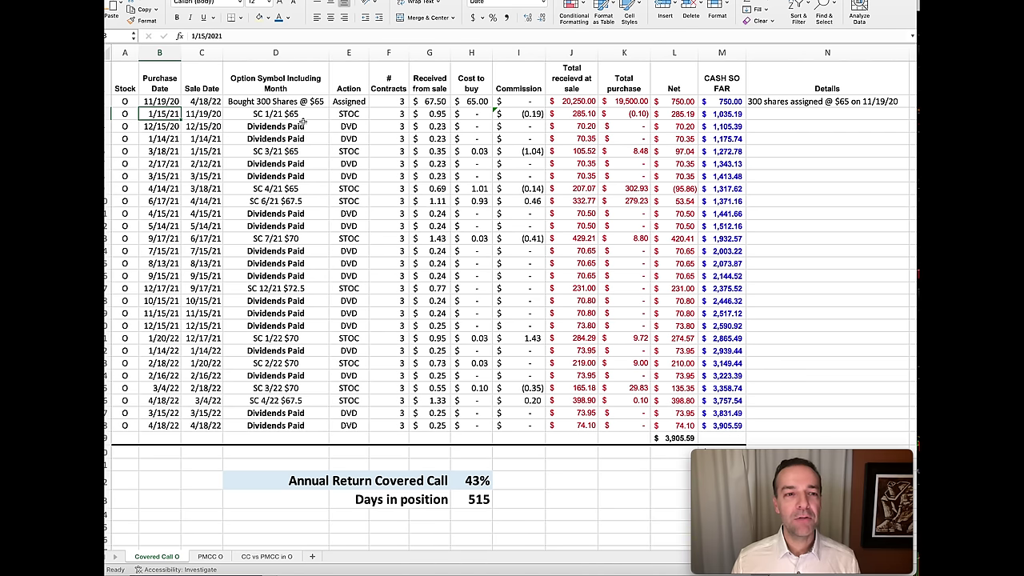
pyautogui.click(470, 115)
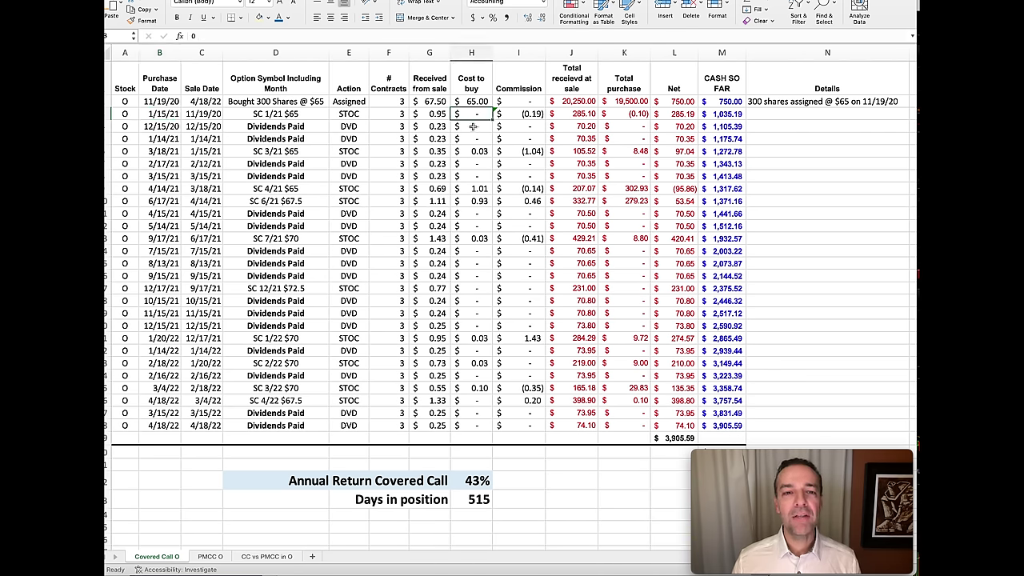
# Review the SC 3/21 $65 call's dates, premium and buyback cost, the dividend rows, and the SC 4/21 $65 contract count.
pyautogui.click(200, 151)
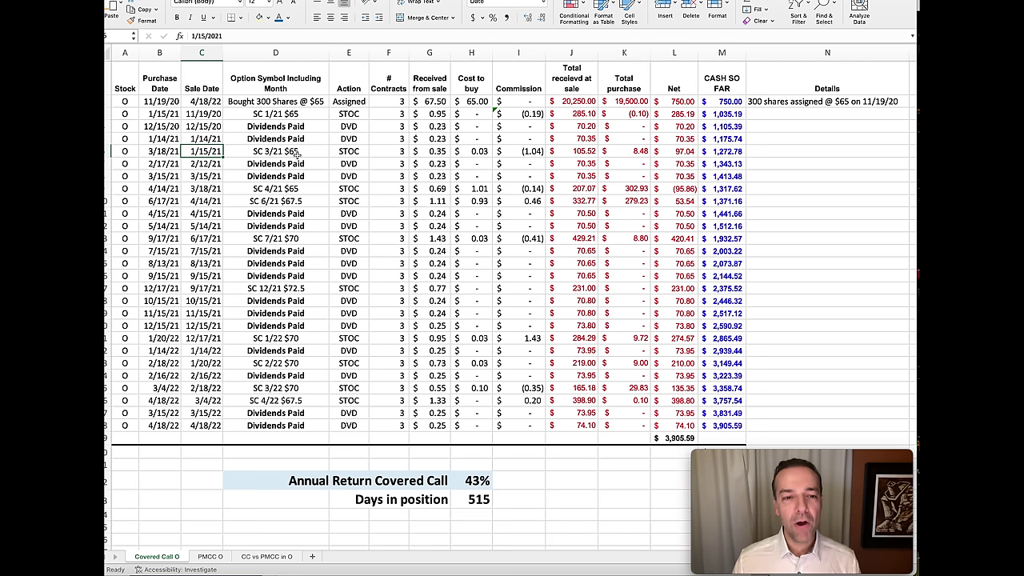
pyautogui.click(439, 152)
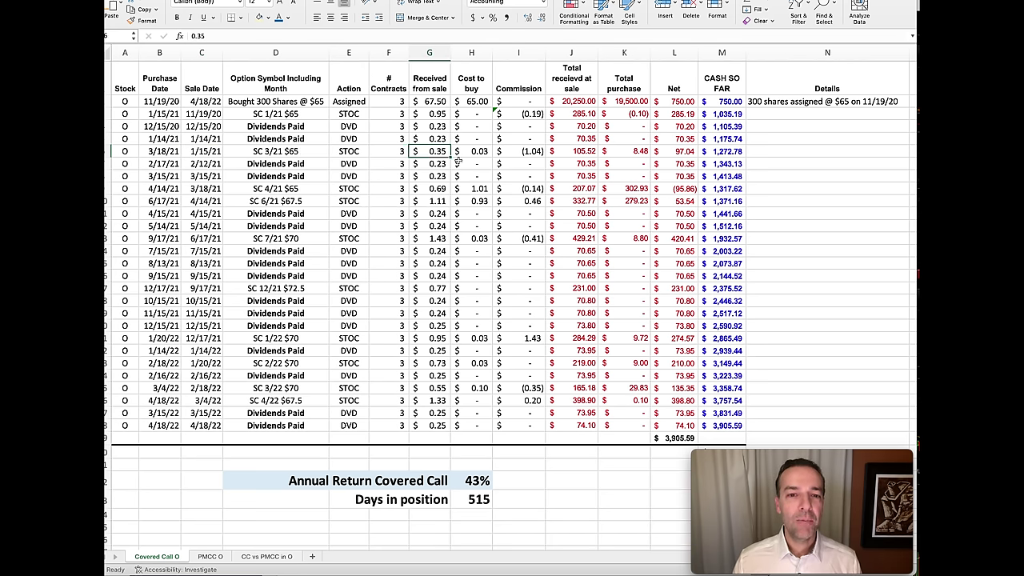
pyautogui.click(169, 151)
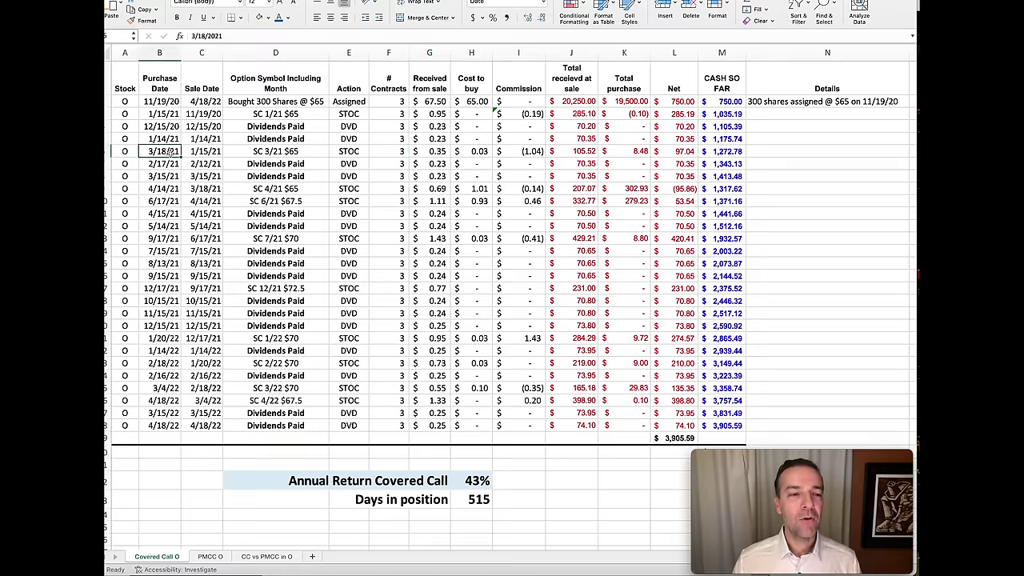
pyautogui.click(484, 151)
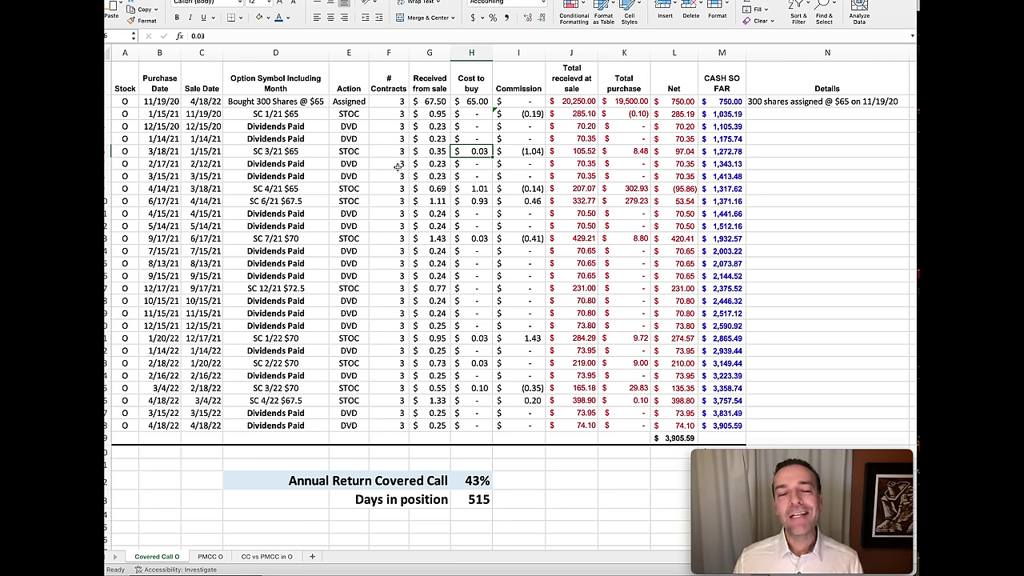
pyautogui.moveTo(294, 127); pyautogui.dragTo(306, 228)
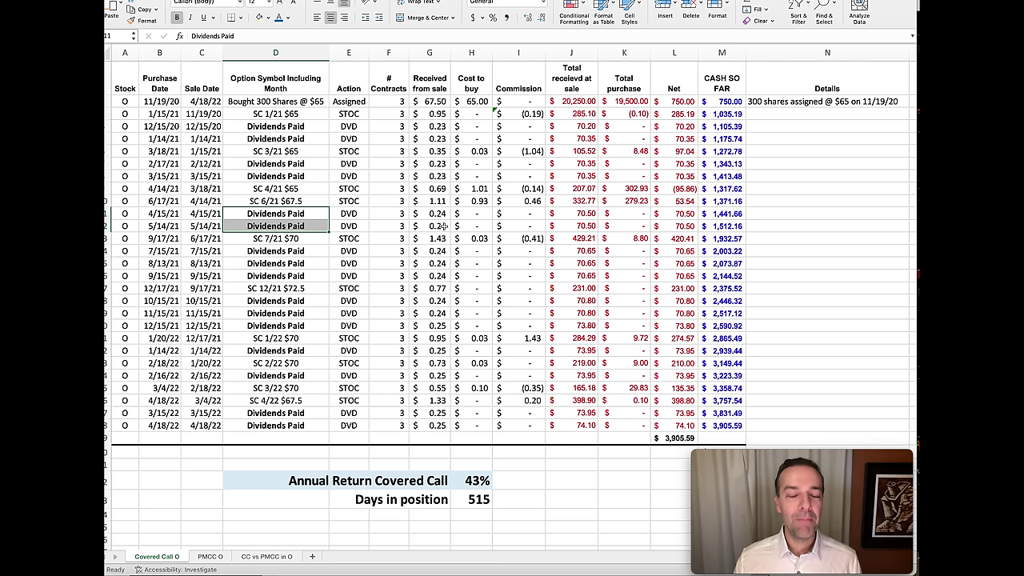
pyautogui.click(400, 188)
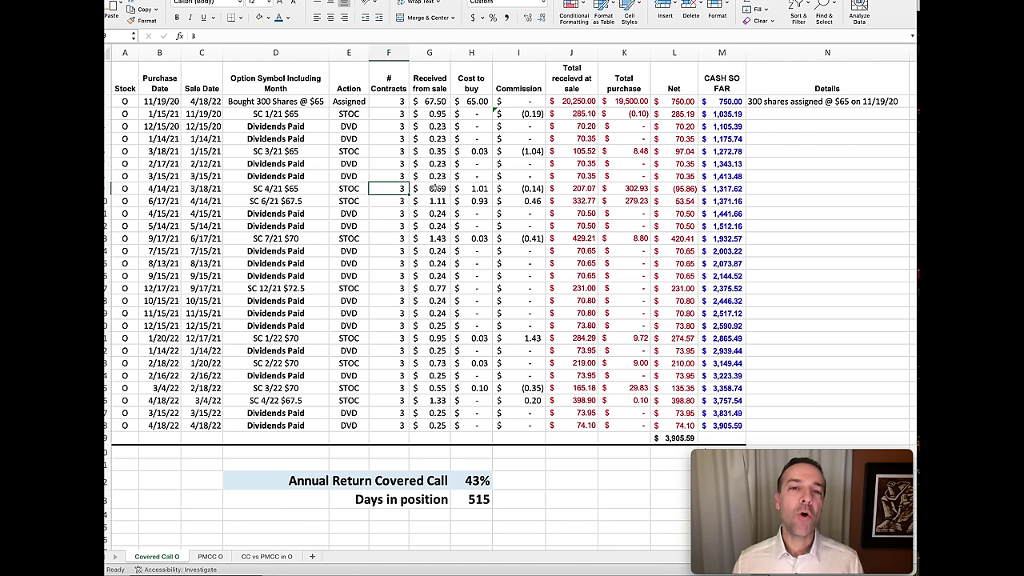
# Review the 300 shares' sale date, sale price and purchase cost, along with the premium received for the SC 4/22 $67.5 call.
pyautogui.click(205, 101)
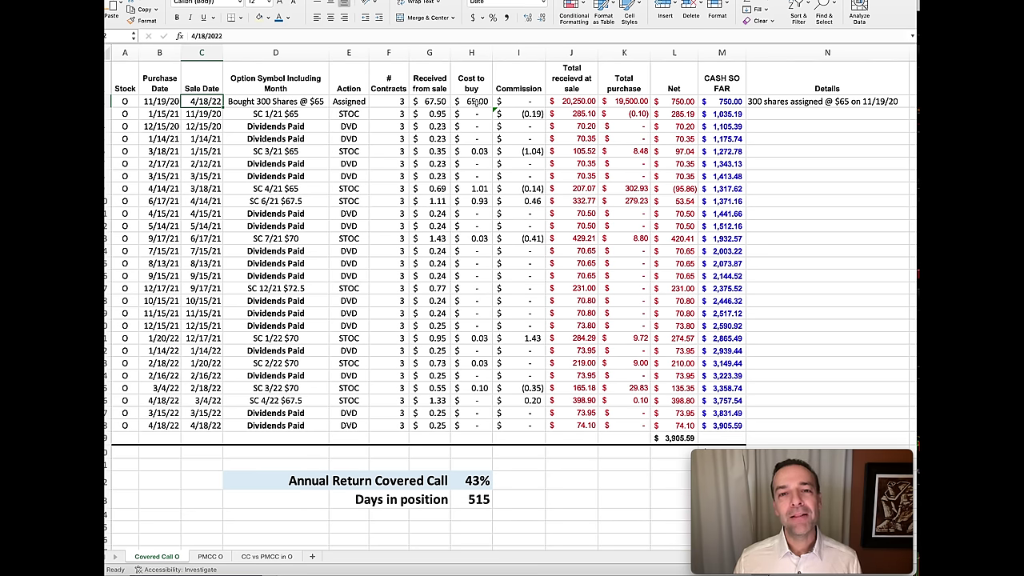
pyautogui.click(436, 101)
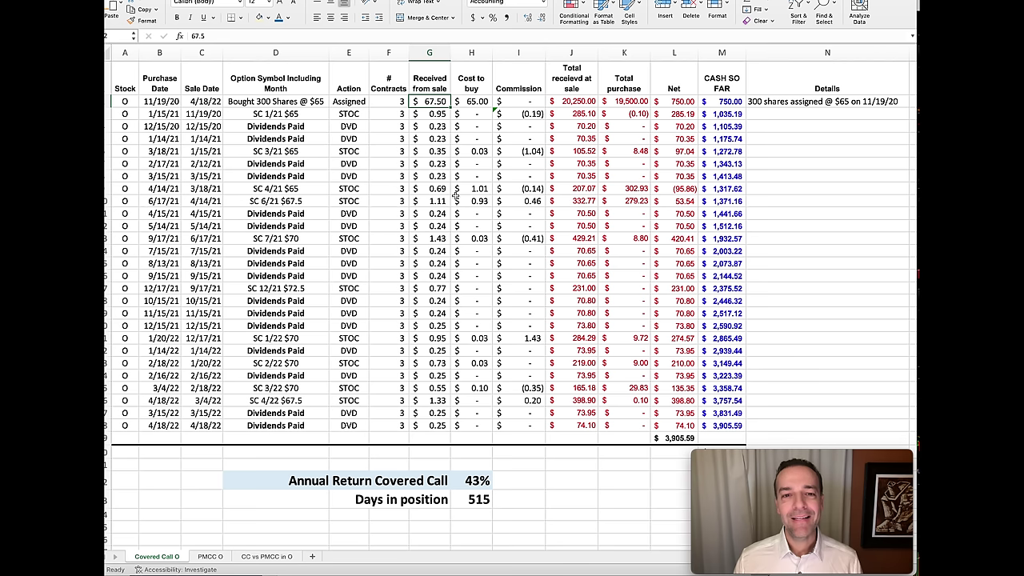
pyautogui.click(270, 401)
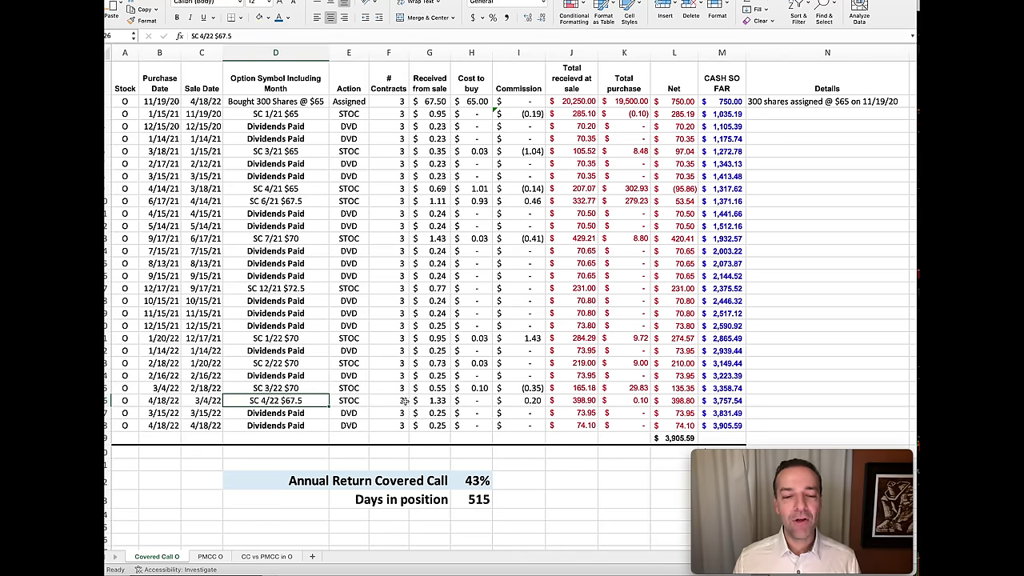
pyautogui.click(437, 401)
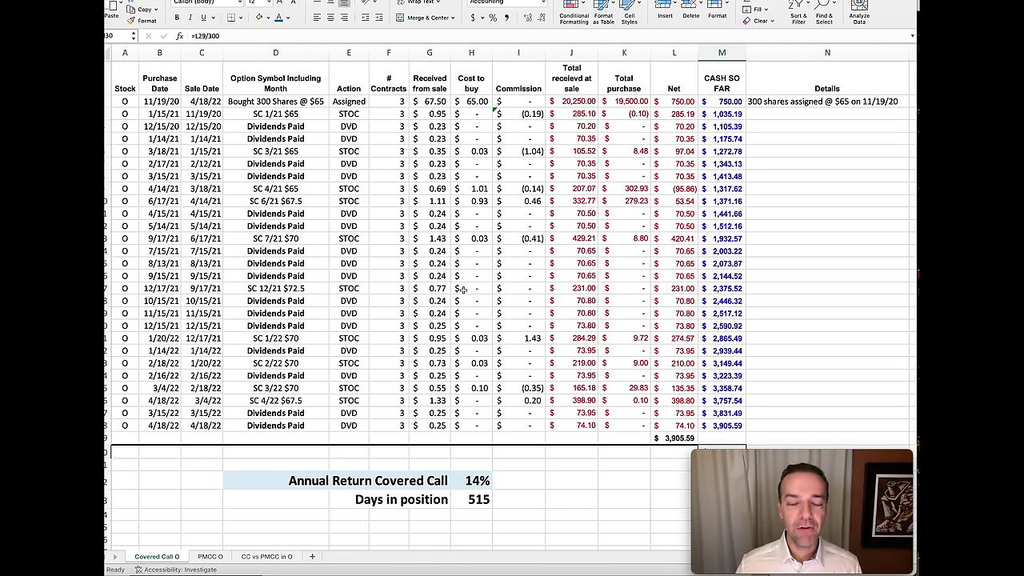
pyautogui.click(439, 103)
pyautogui.click(480, 101)
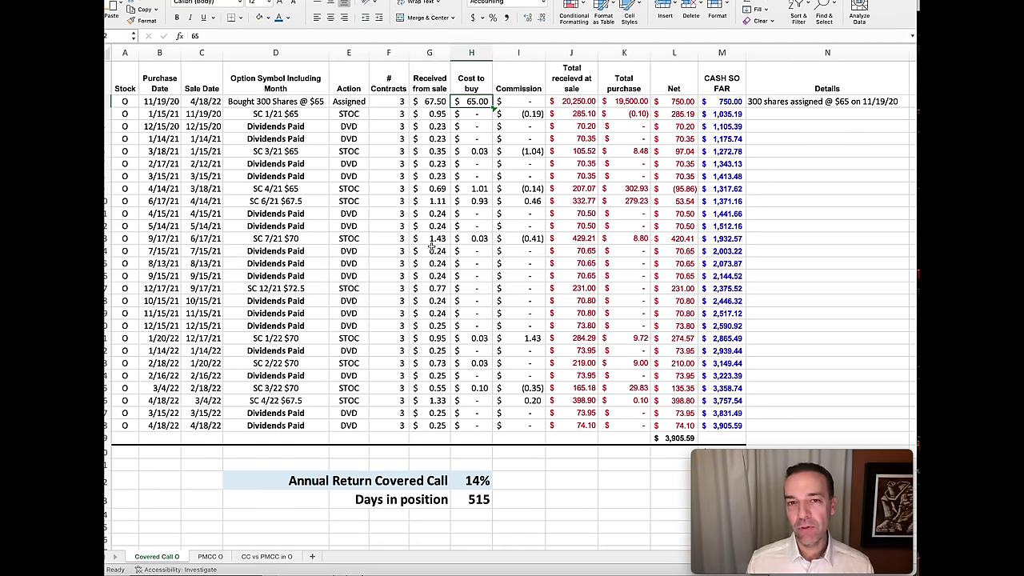
# Check the PMCC's cost to buy on the PMCC O sheet and compare its contract counts with those on the Covered Call O sheet.
pyautogui.hotkey('ctrl', 'pagedown')
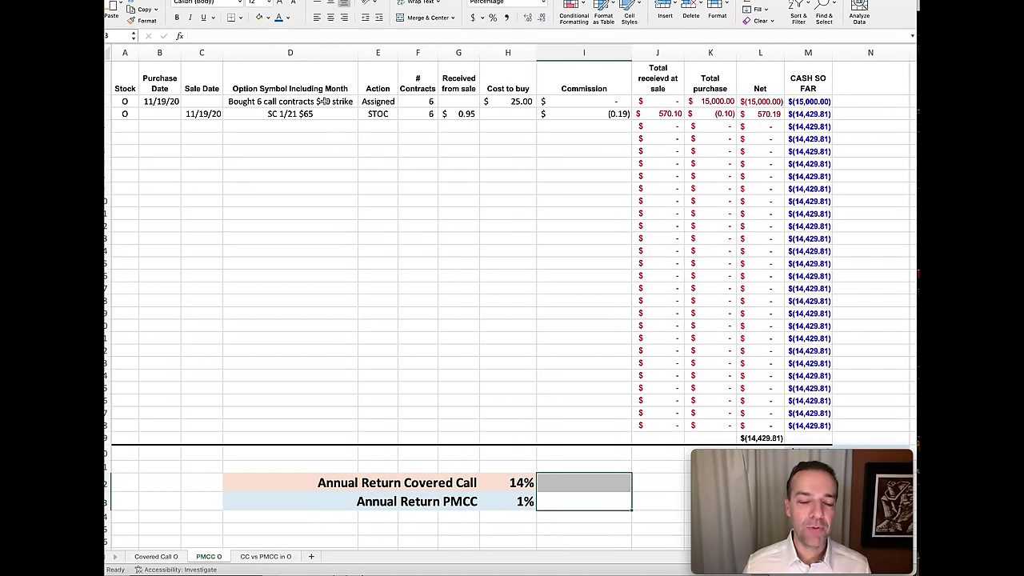
pyautogui.click(498, 102)
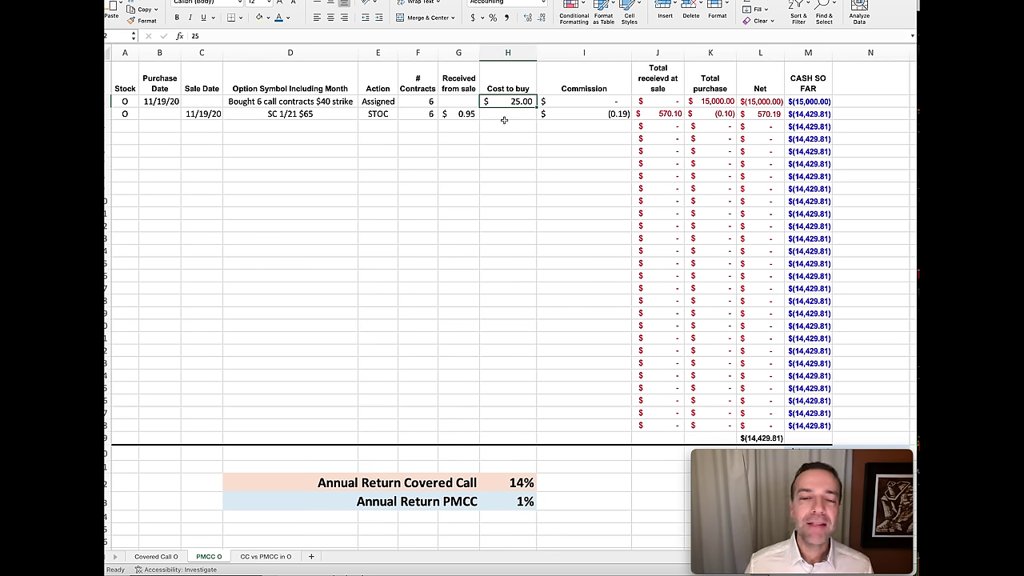
pyautogui.click(163, 558)
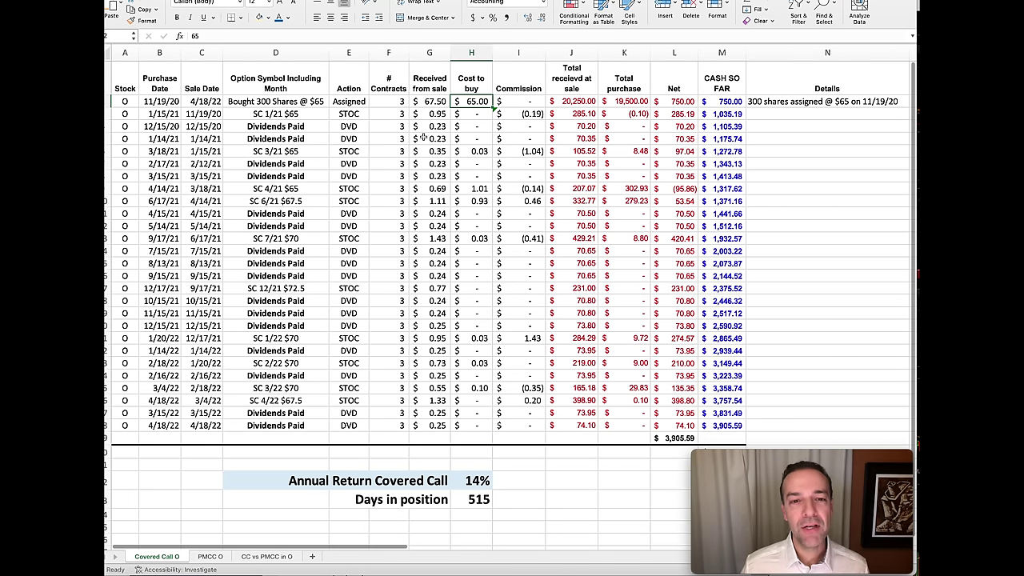
pyautogui.moveTo(399, 101); pyautogui.dragTo(391, 390)
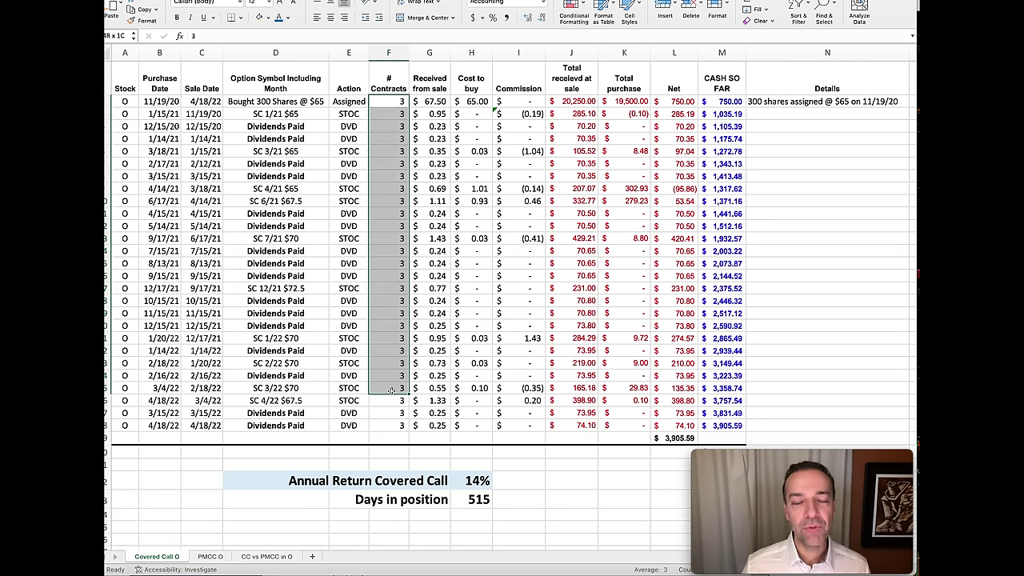
pyautogui.click(208, 558)
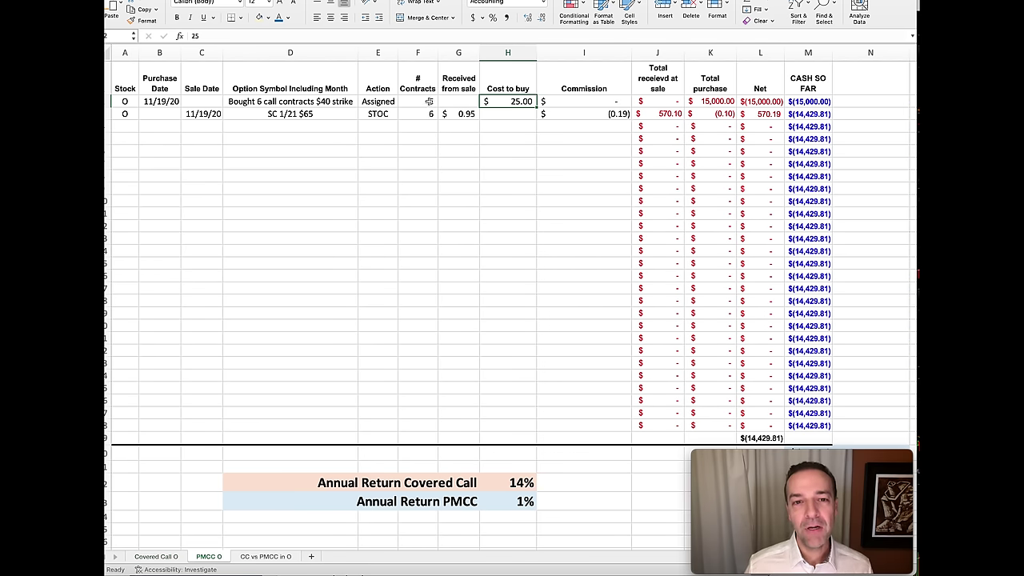
pyautogui.moveTo(428, 100); pyautogui.dragTo(428, 112)
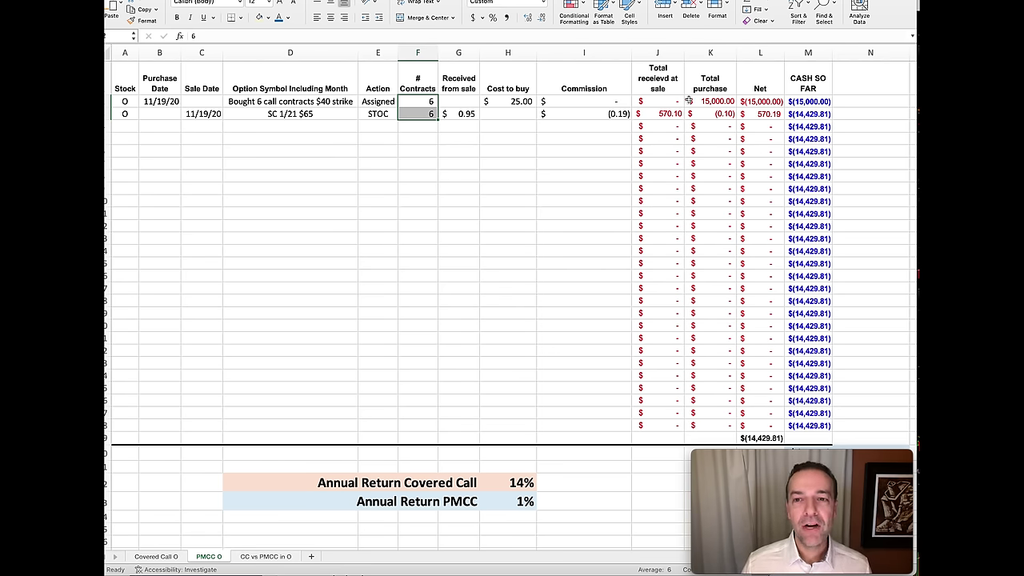
# Inspect the PMCC's total purchase, SC 1/21 $65 premium and cash so far, and compare the initial outlay with the Covered Call O sheet.
pyautogui.click(716, 101)
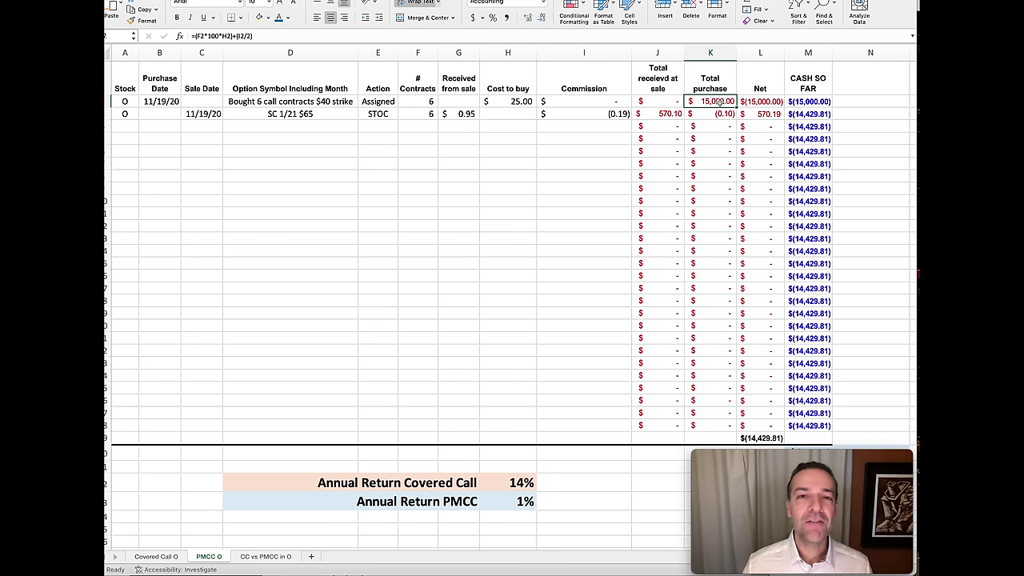
pyautogui.click(462, 115)
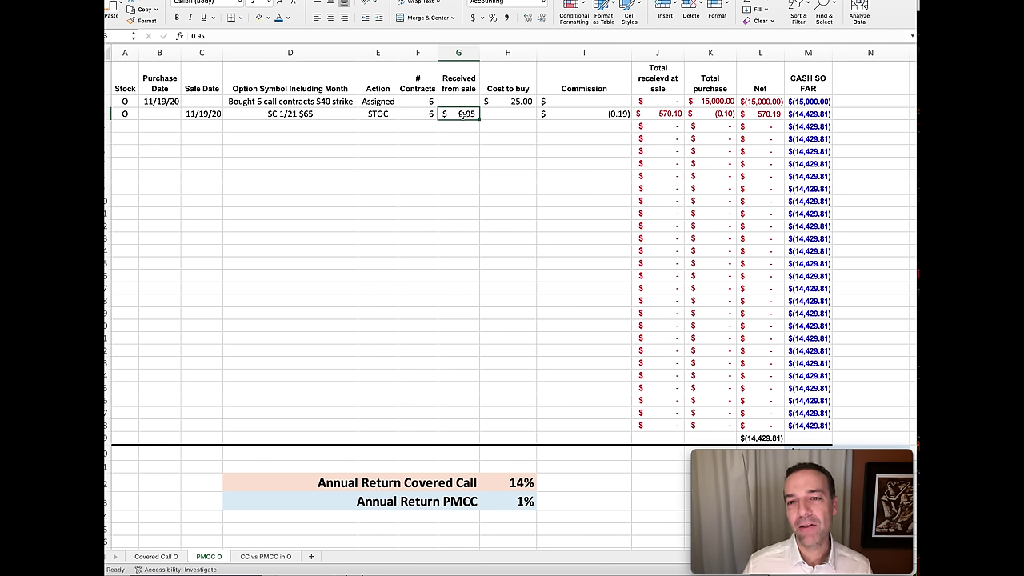
pyautogui.click(818, 116)
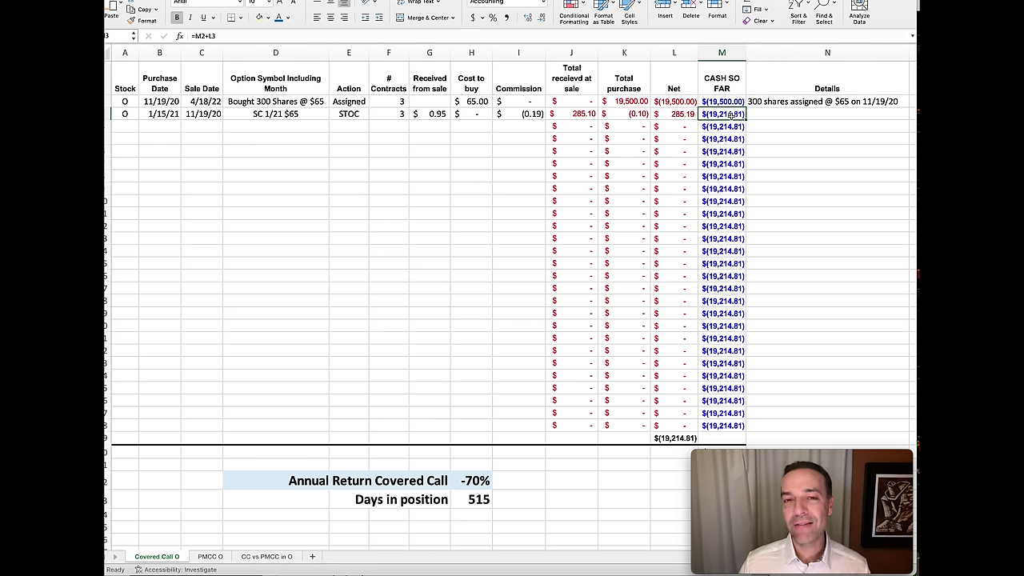
pyautogui.click(210, 555)
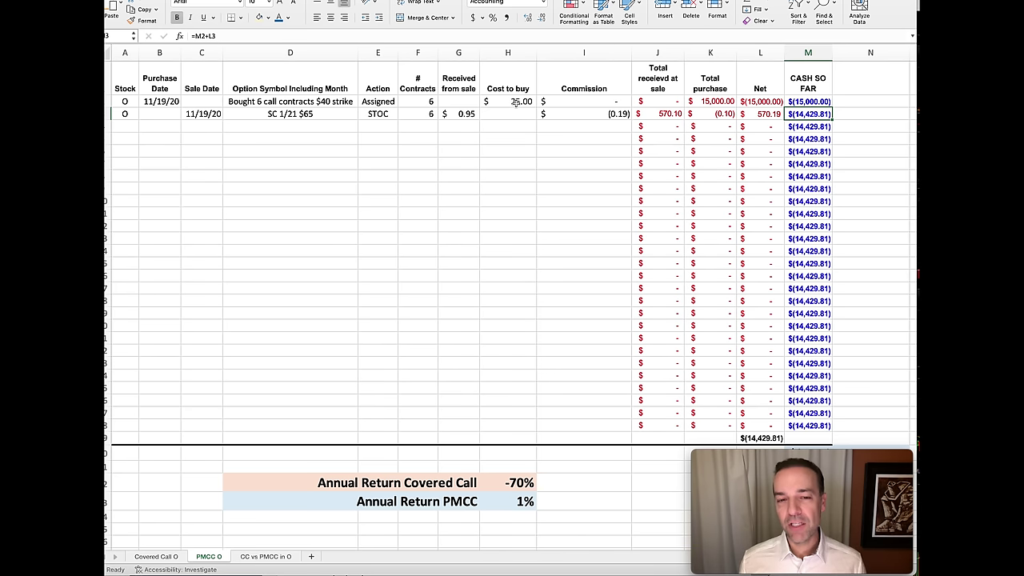
pyautogui.click(333, 101)
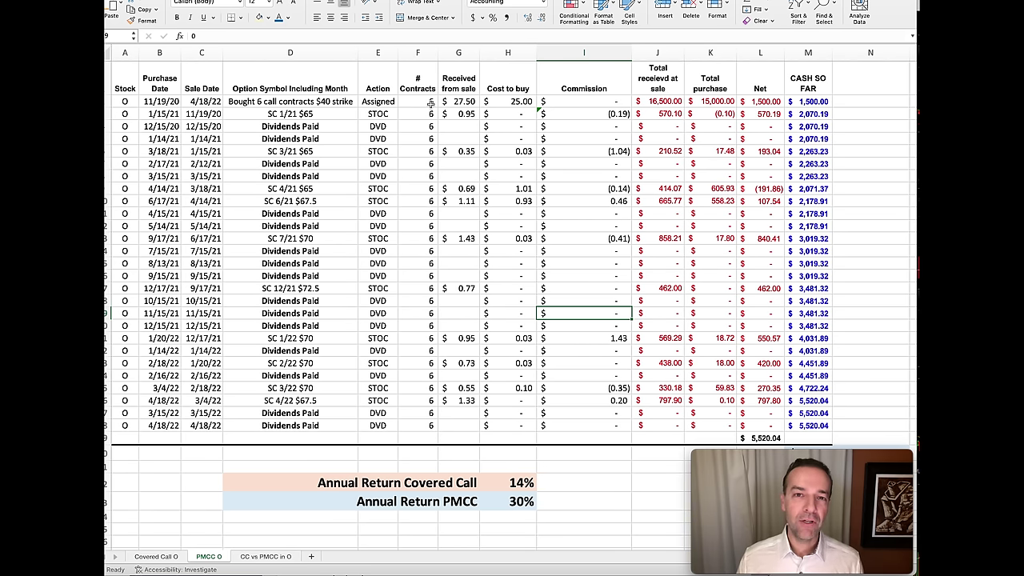
# Compare the annual returns on the PMCC O and Covered Call O sheets, and inspect the covered call's position profit on CC vs PMCC in O.
pyautogui.scroll(-2, 830, 356)
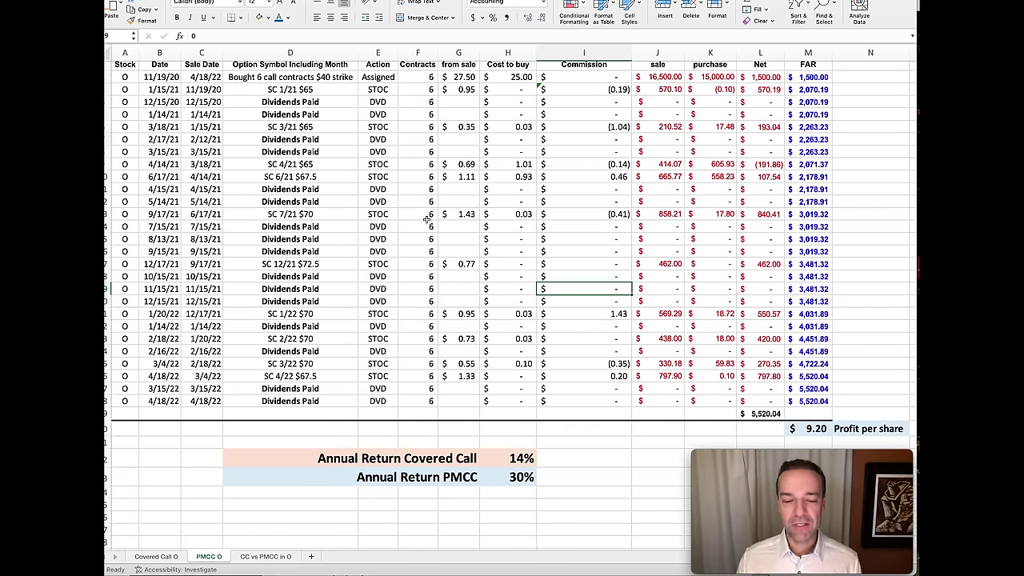
pyautogui.click(162, 557)
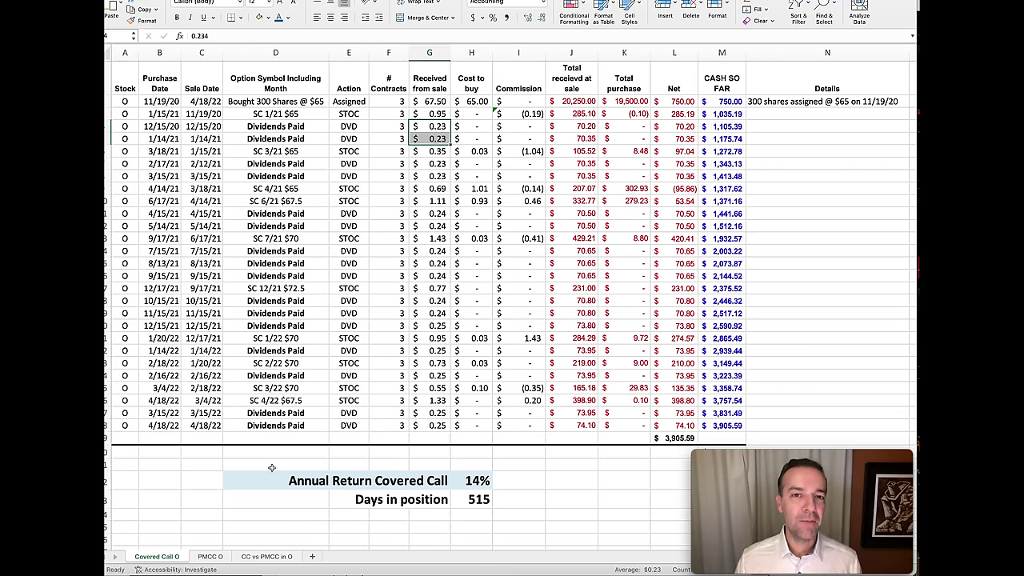
pyautogui.click(209, 556)
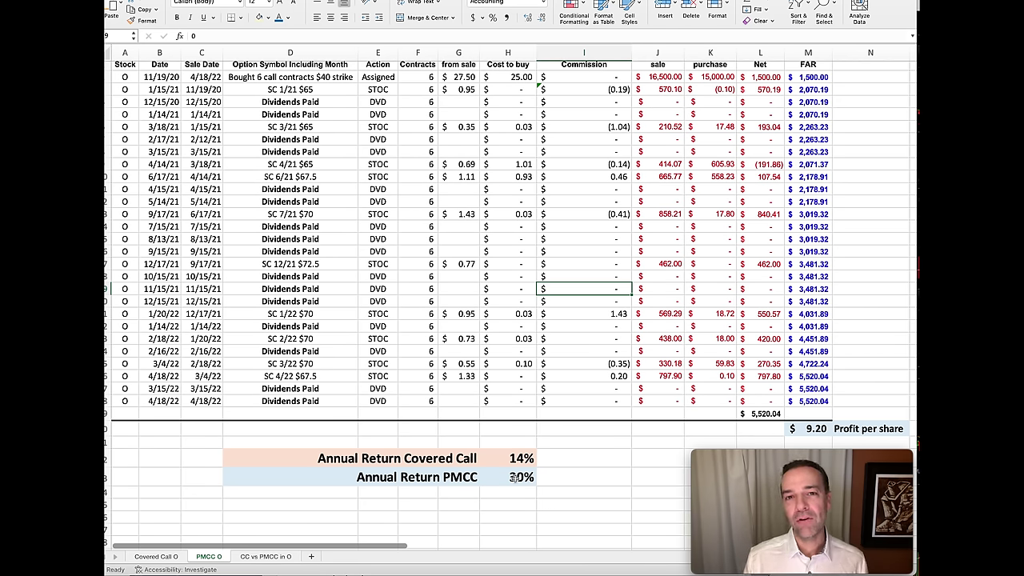
pyautogui.click(515, 476)
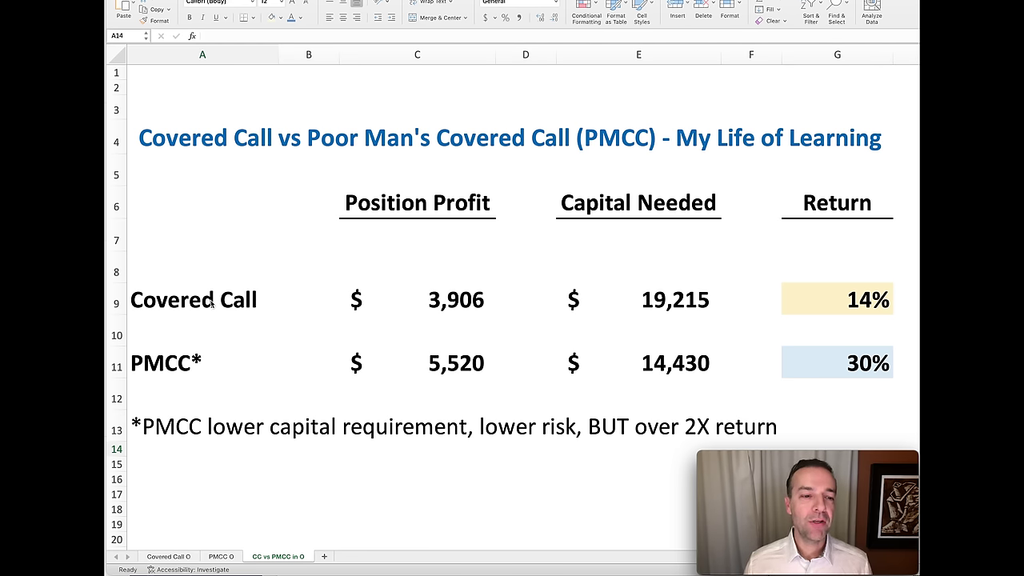
pyautogui.click(458, 301)
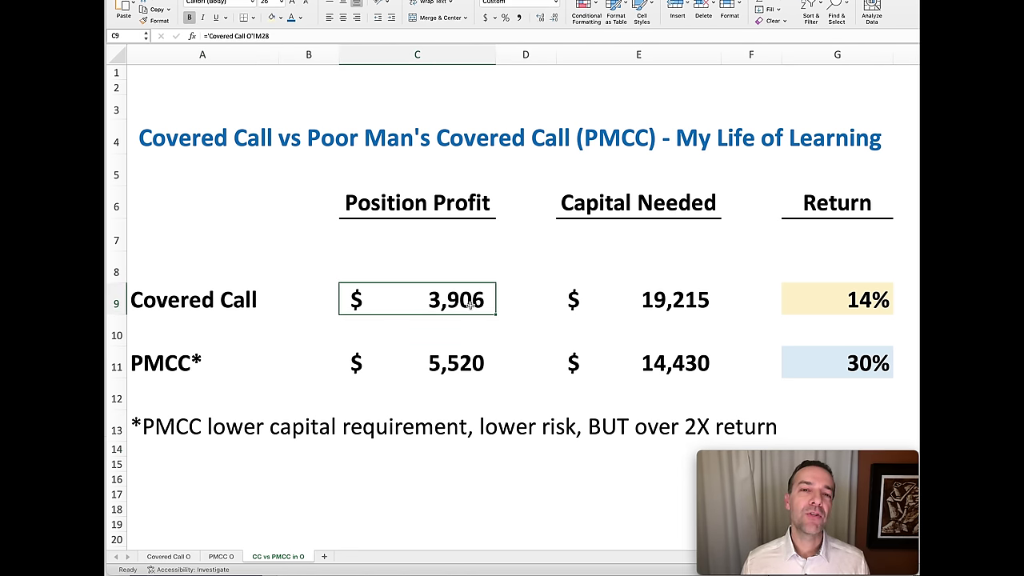